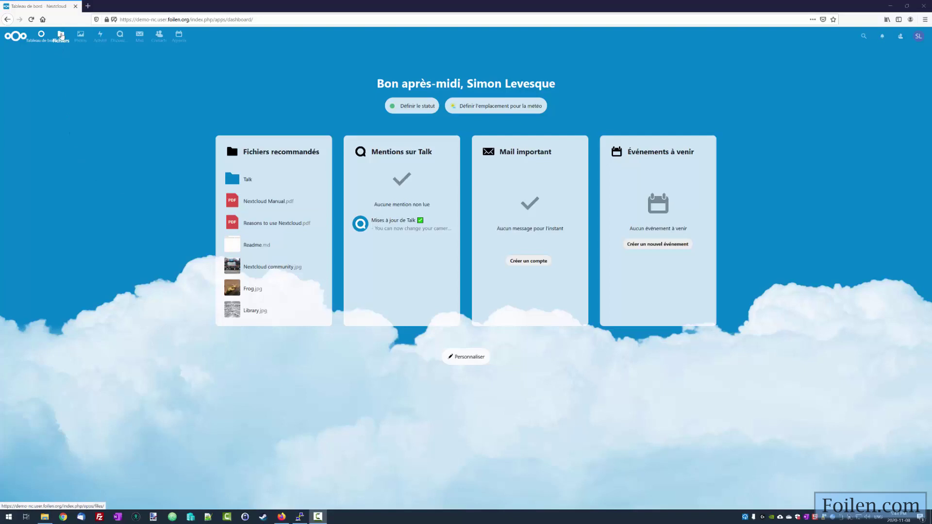
# - Open the Files app from the dashboard to list the home folder's contents
pyautogui.click(62, 36)
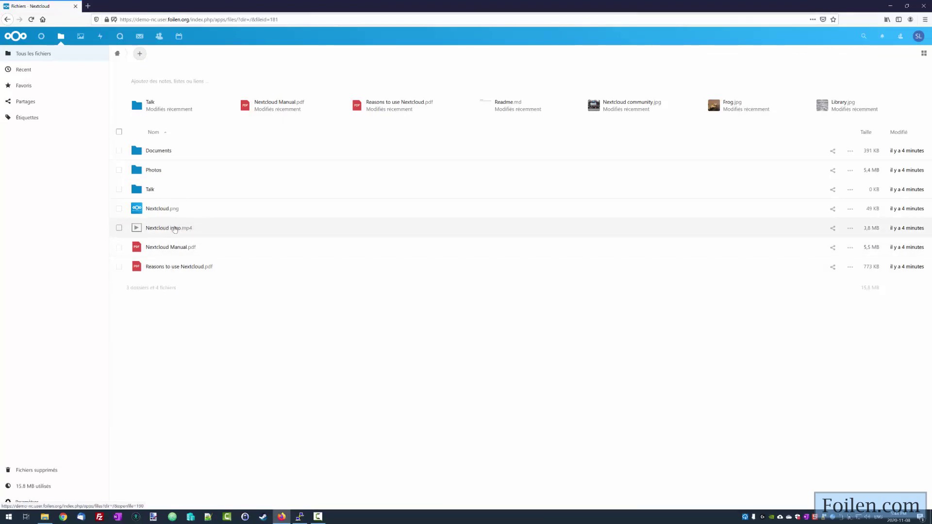
pyautogui.click(175, 229)
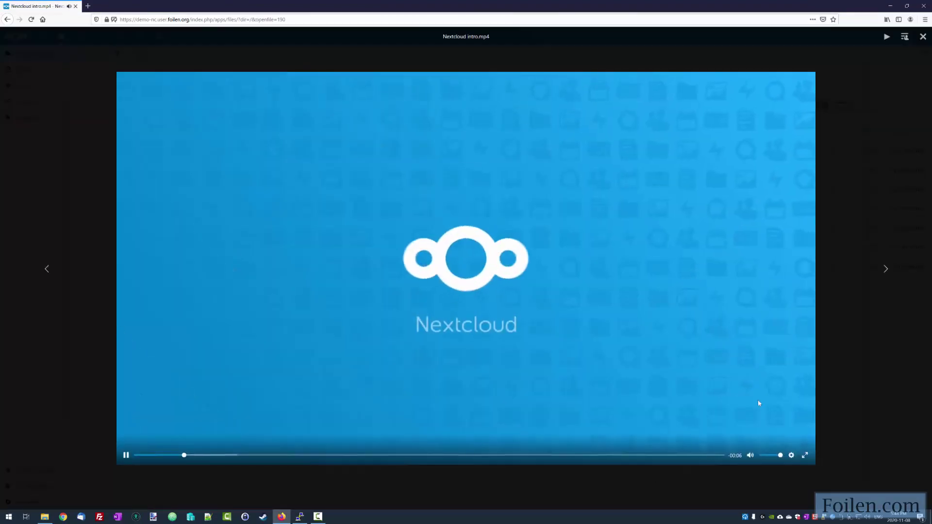
pyautogui.click(922, 38)
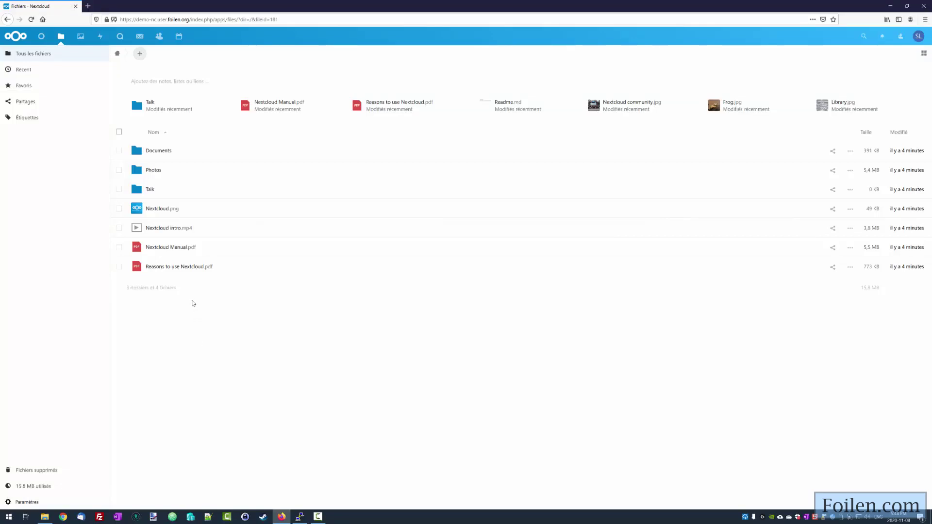
pyautogui.click(178, 248)
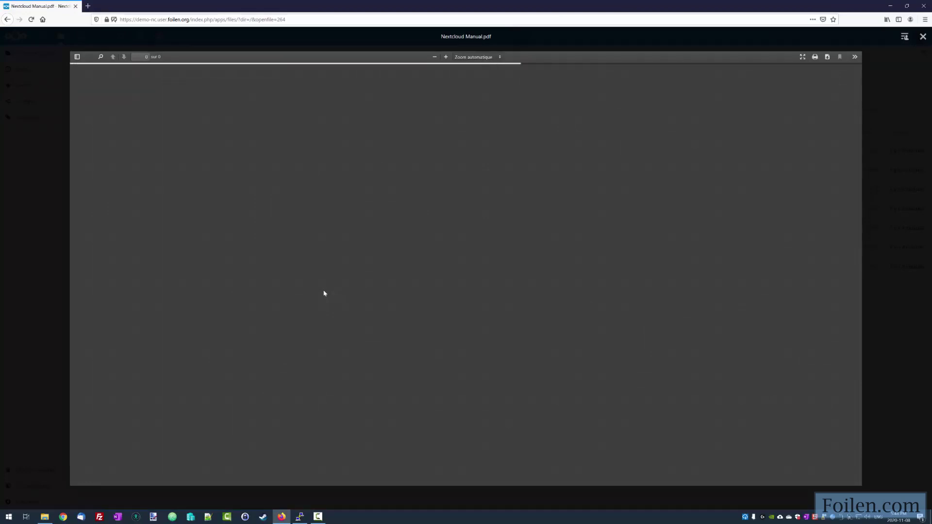
pyautogui.scroll(-12, 465, 262)
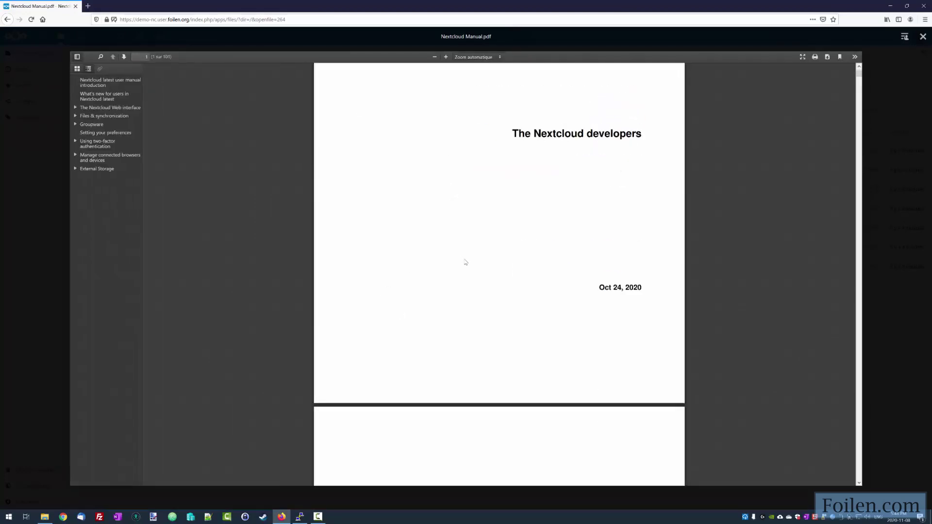
pyautogui.scroll(-4, 535, 266)
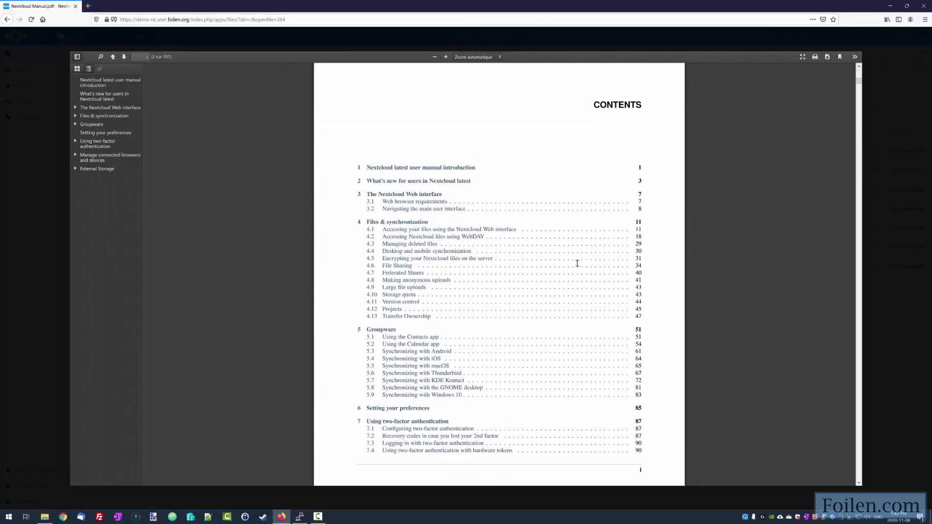
pyautogui.moveTo(880, 66)
pyautogui.click(922, 38)
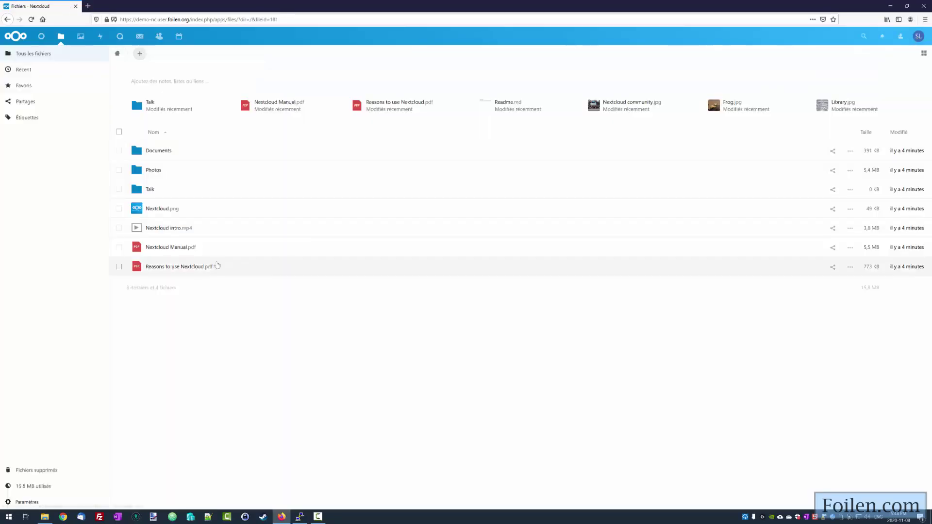
# - Select Nextcloud.png, Nextcloud intro.mp4, Nextcloud Manual.pdf and Reasons to use Nextcloud.pdf, then delete them
pyautogui.click(119, 266)
pyautogui.click(119, 247)
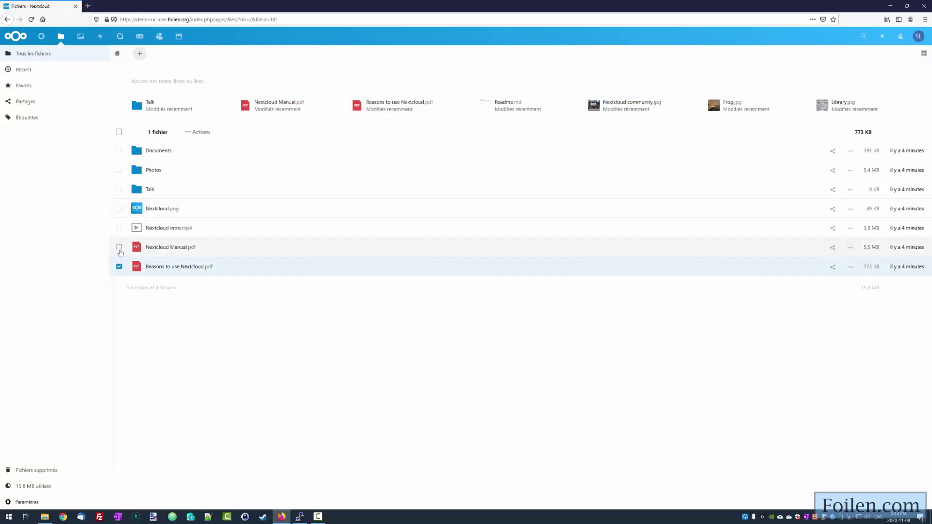
pyautogui.click(119, 227)
pyautogui.click(119, 208)
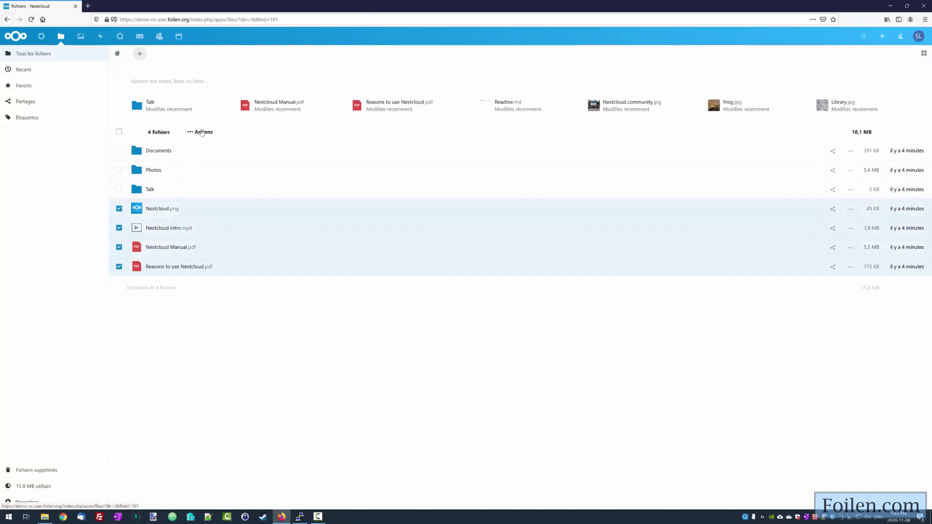
pyautogui.click(194, 132)
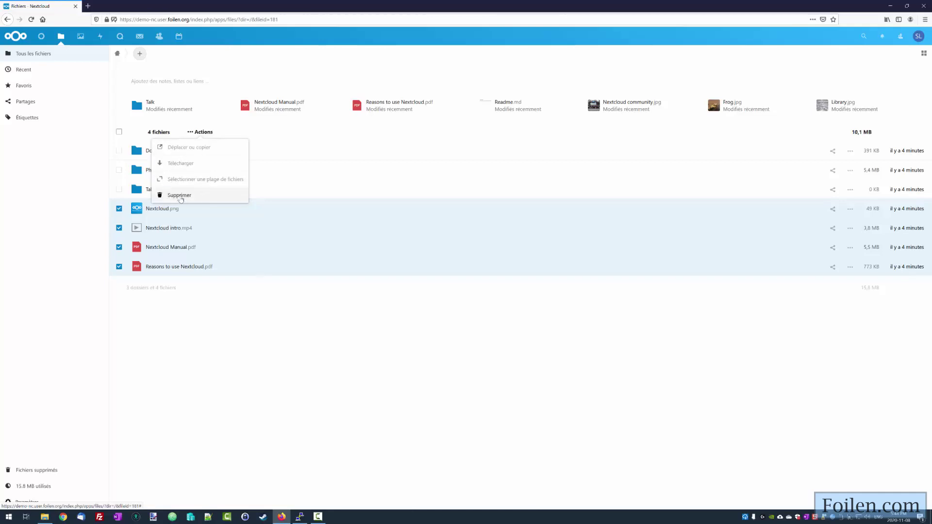
pyautogui.click(178, 196)
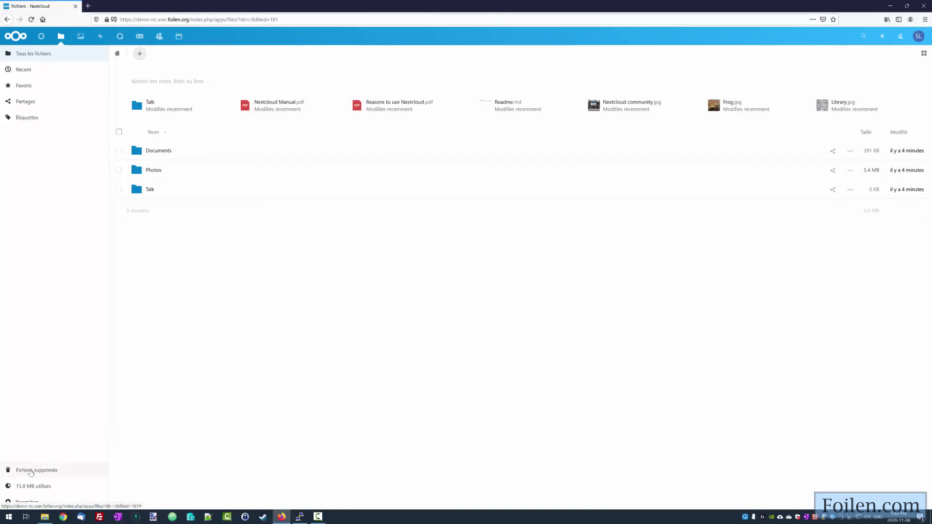
# - Check the four files in Fichiers supprimés, return to all files, and show the new-item choices
pyautogui.click(33, 471)
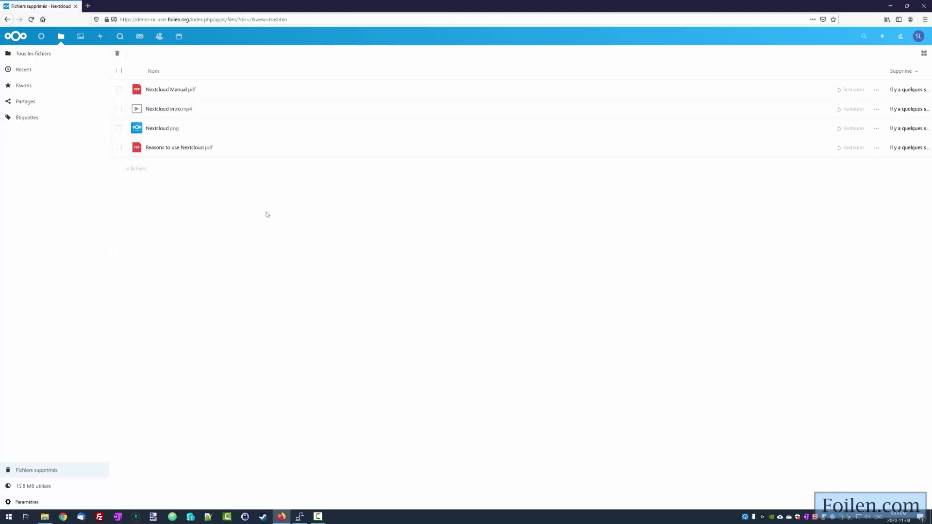
pyautogui.click(30, 56)
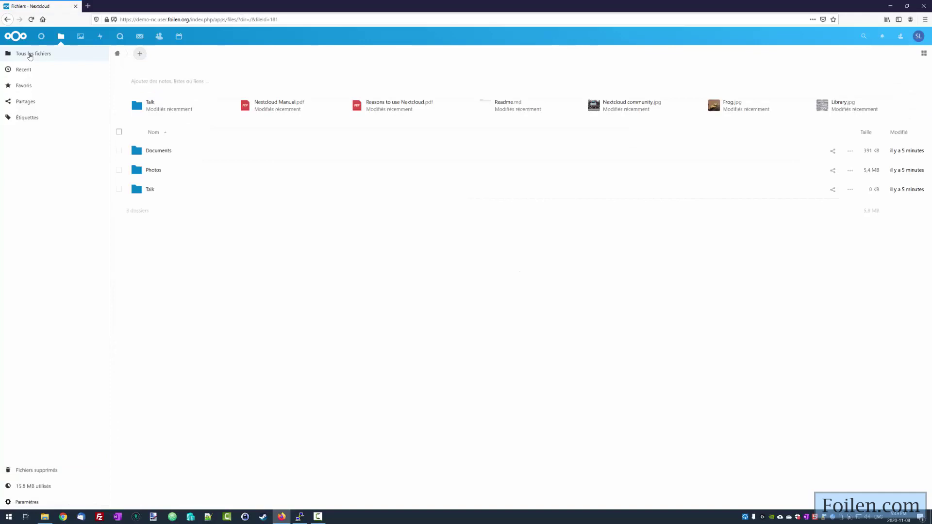
pyautogui.click(140, 54)
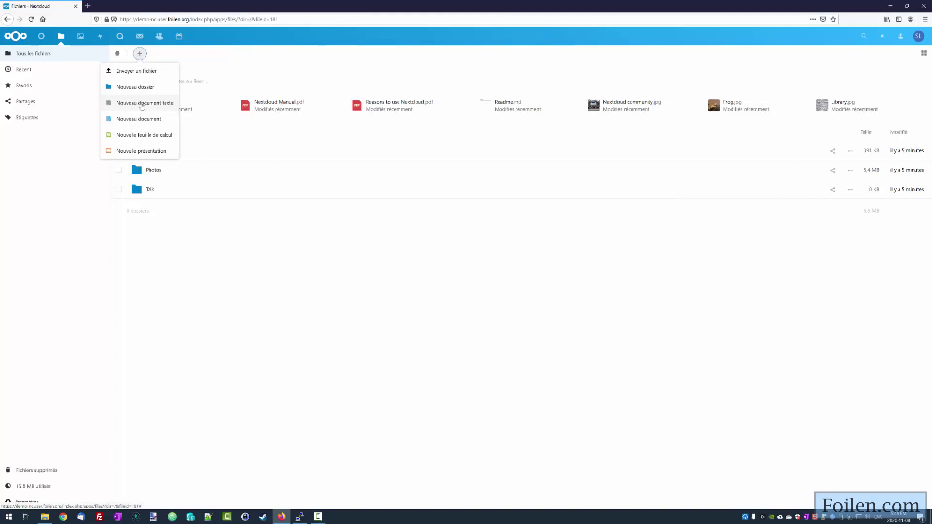
# - Create a text document named 'mon texte.txt' containing 'bonjour' and close the editor
pyautogui.click(142, 105)
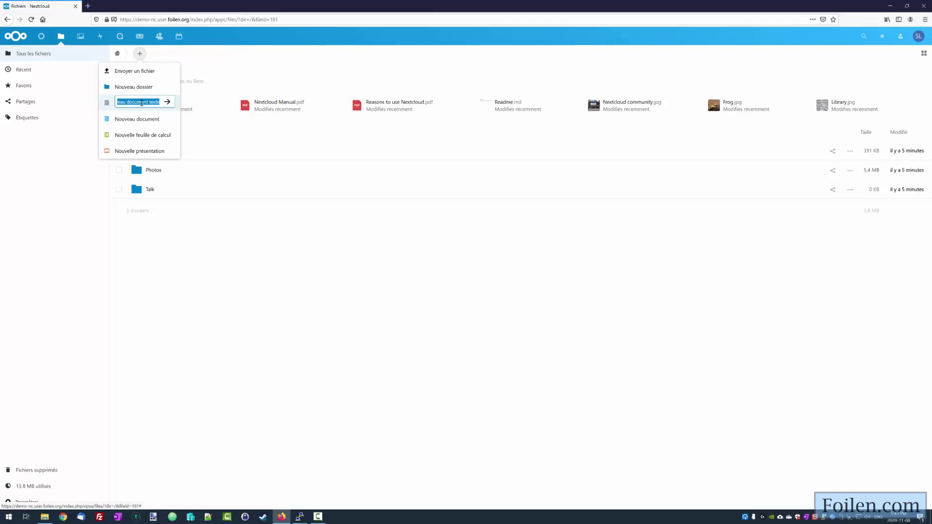
pyautogui.write('mon texte.txt')
pyautogui.press('Return')
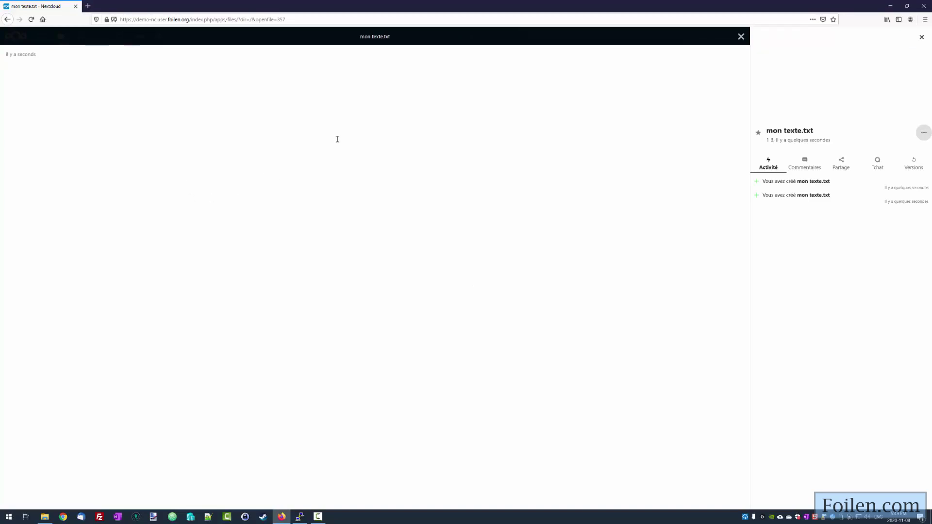
pyautogui.write('bonjour')
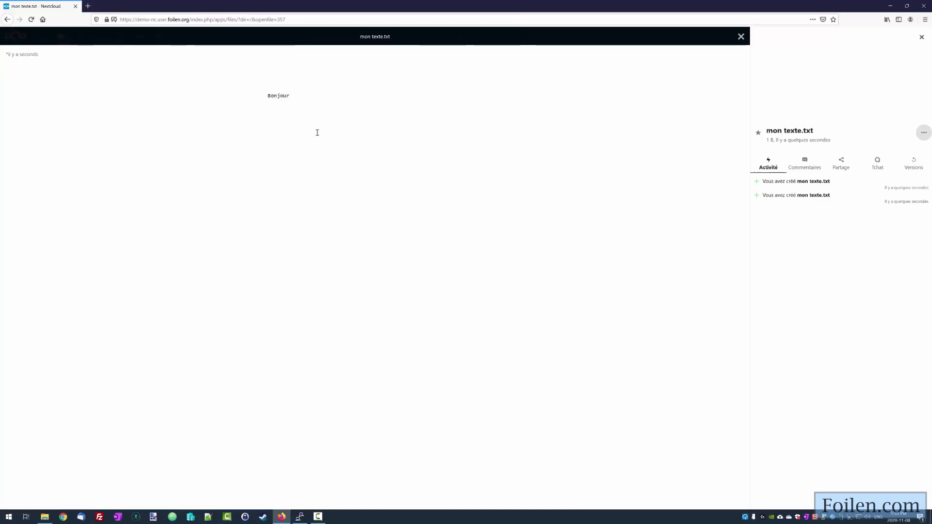
pyautogui.click(741, 37)
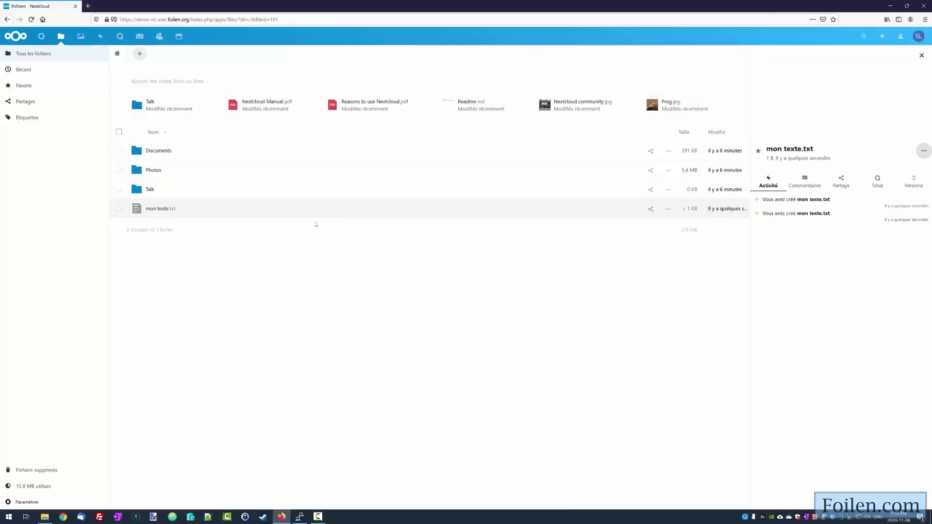
# - Recheck mon texte.txt's content and version history, then show its sharing options
pyautogui.click(164, 210)
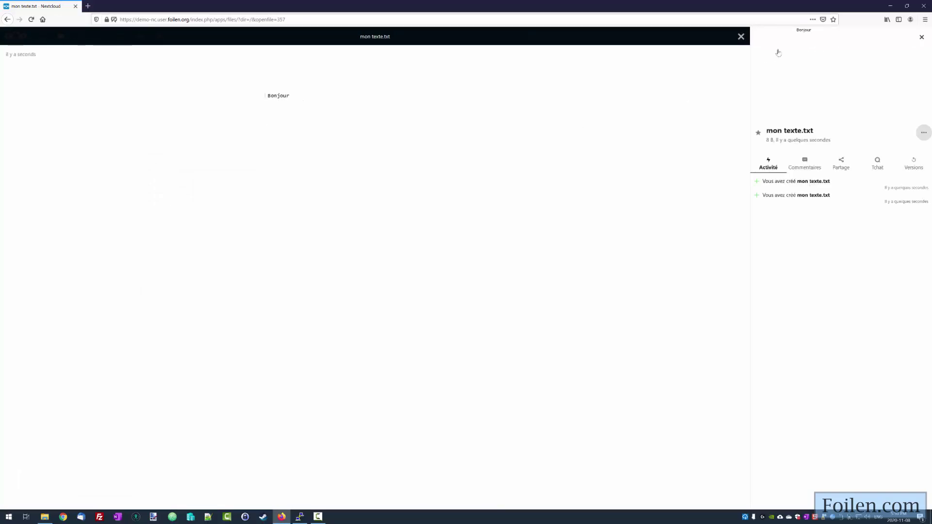
pyautogui.click(741, 37)
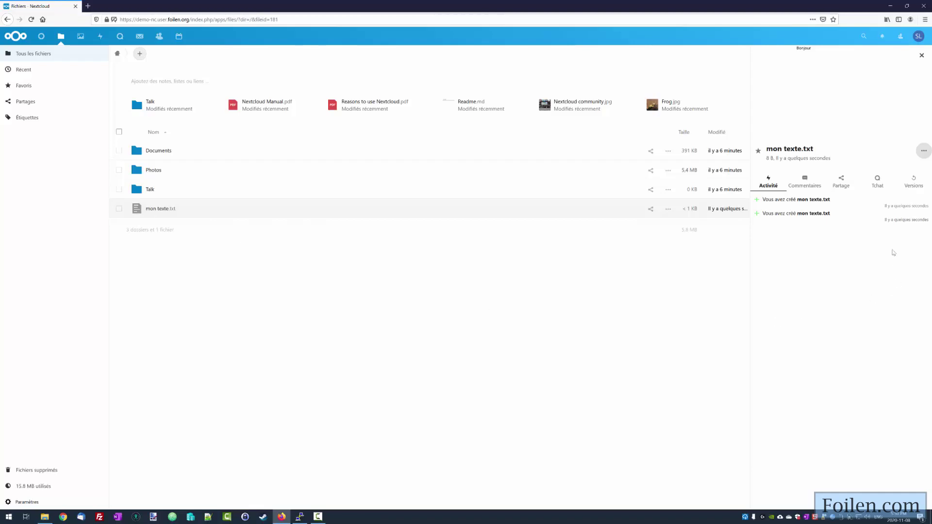
pyautogui.click(914, 183)
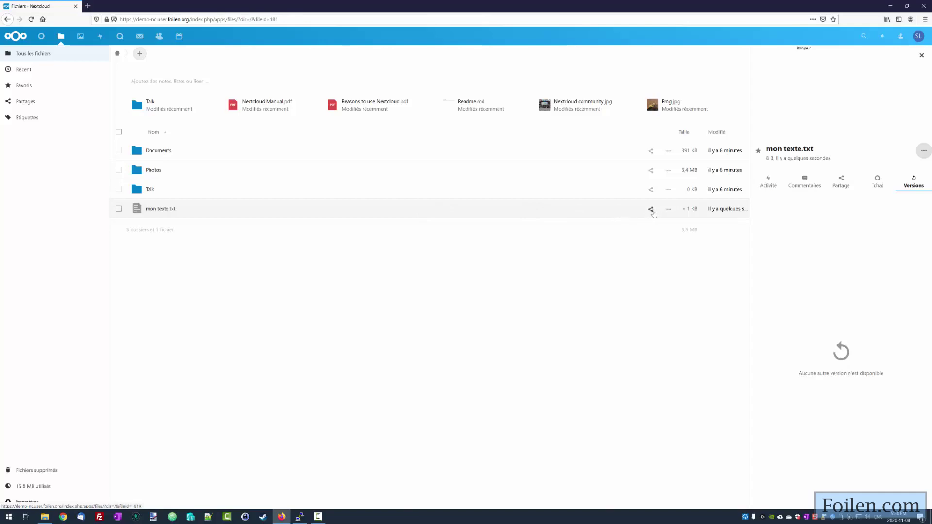
pyautogui.click(651, 210)
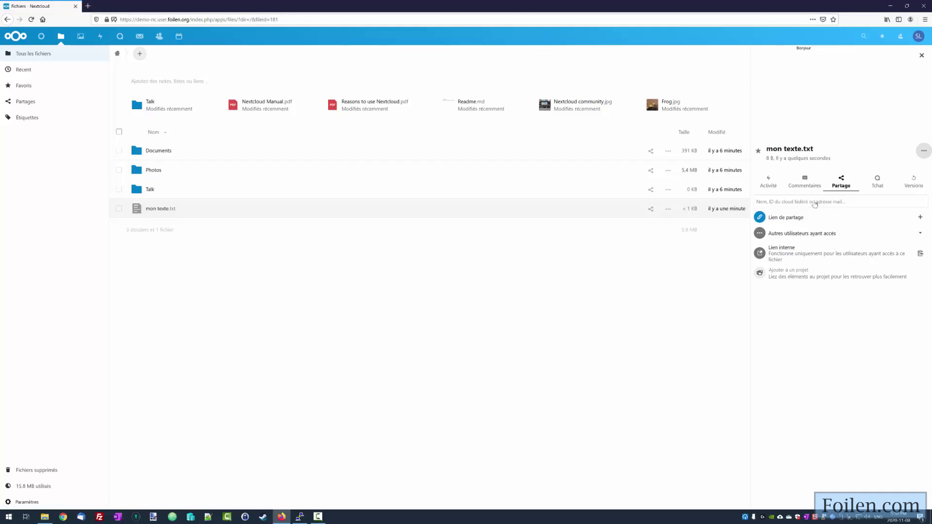
# - Share mon texte.txt with the admin user, with editing and resharing disabled
pyautogui.click(814, 201)
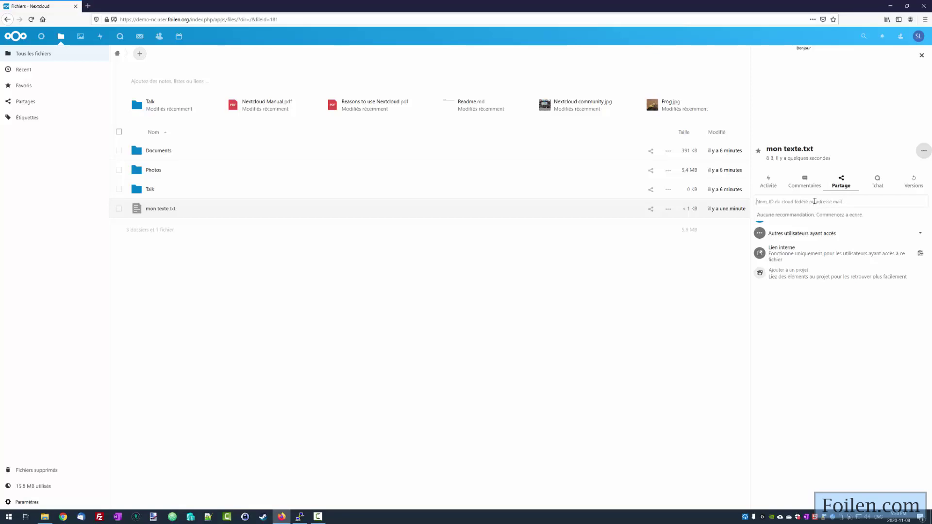
pyautogui.write('ad')
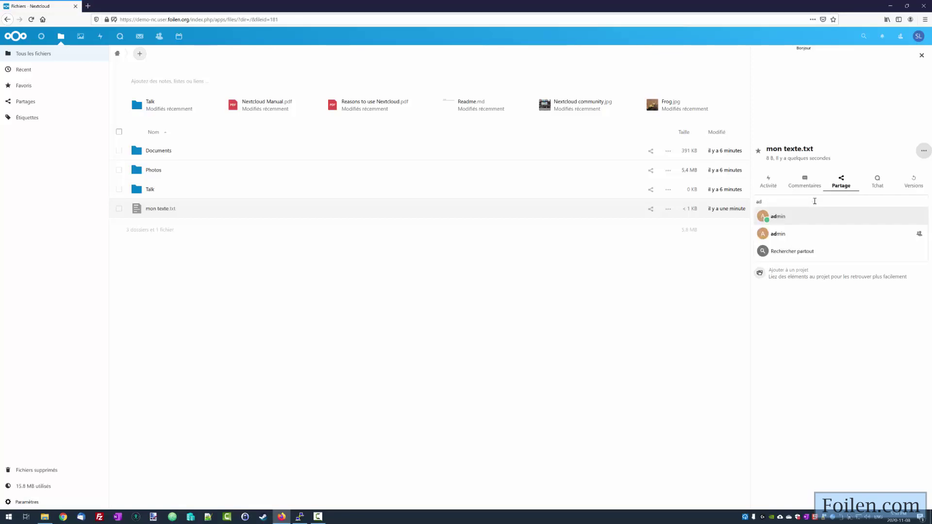
pyautogui.click(776, 217)
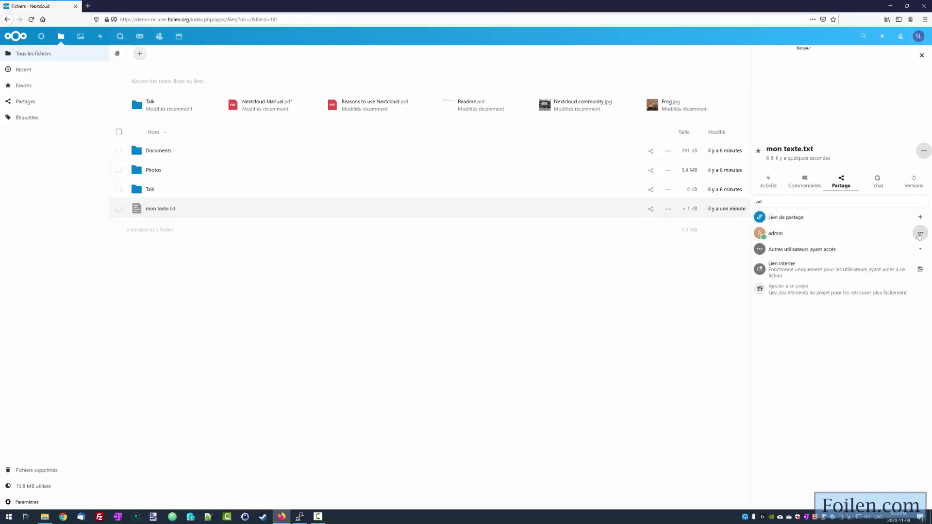
pyautogui.click(920, 233)
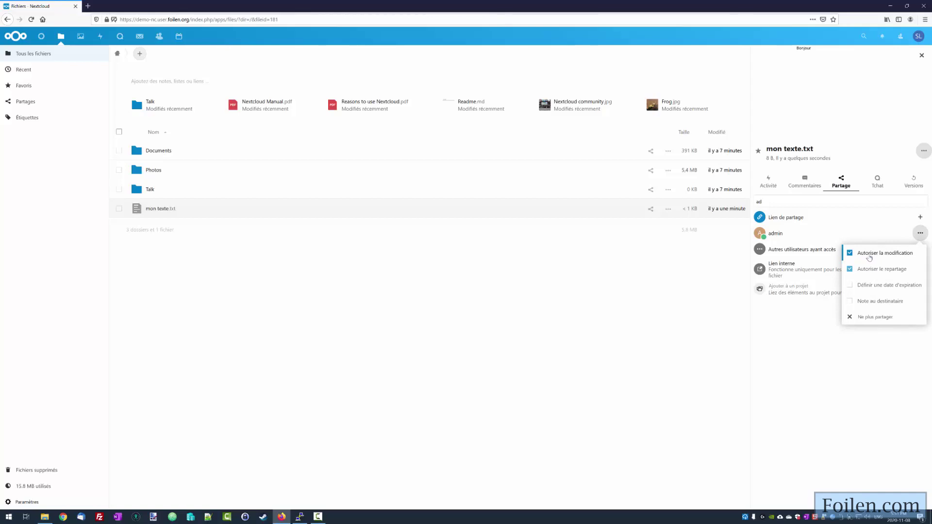
pyautogui.click(850, 254)
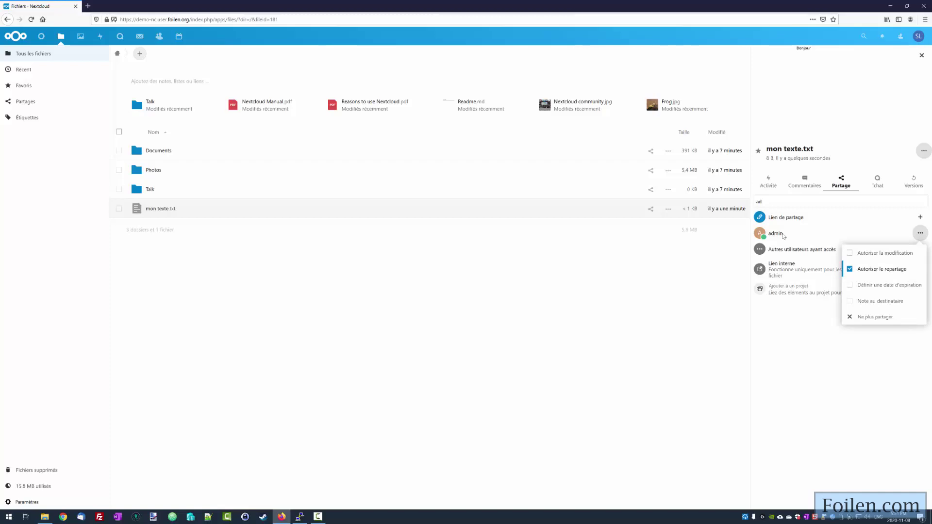
pyautogui.click(851, 269)
# - Set the admin user's share of mon texte.txt to expire on 15 November 2020
pyautogui.click(851, 287)
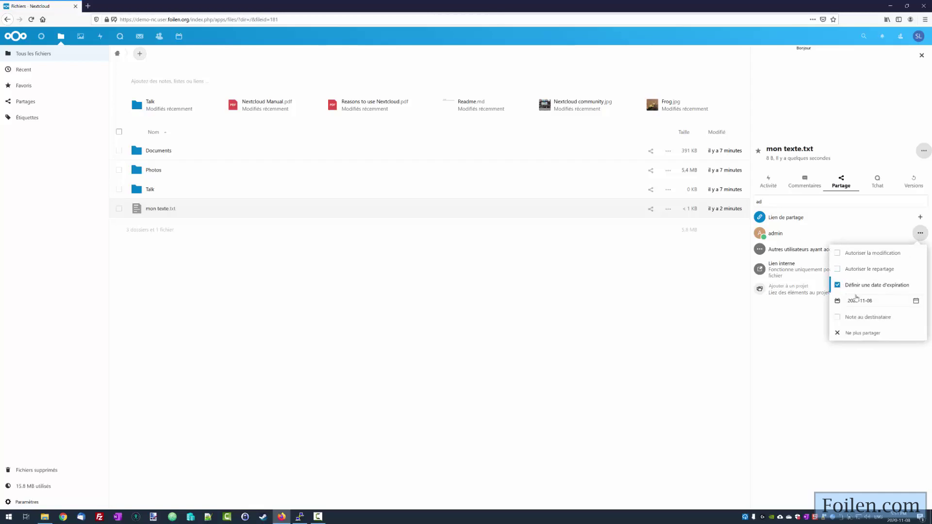
pyautogui.click(900, 301)
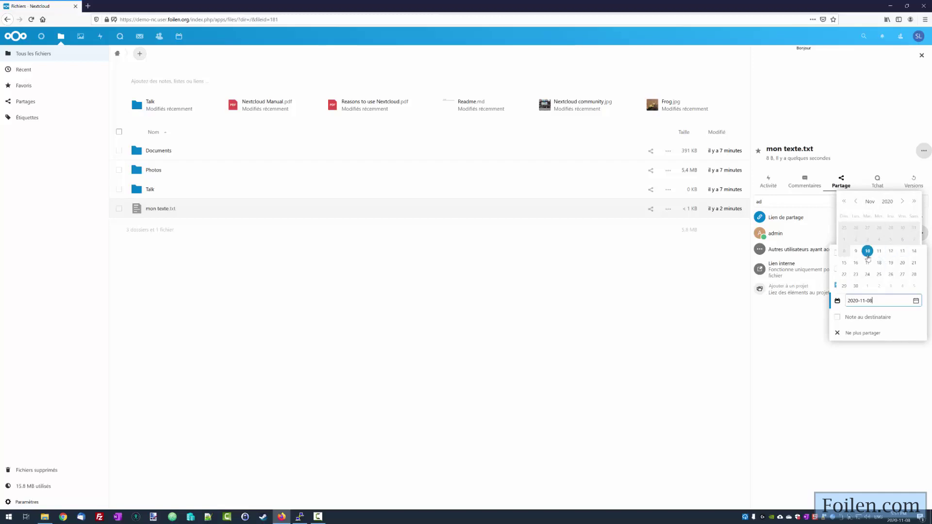
pyautogui.click(844, 262)
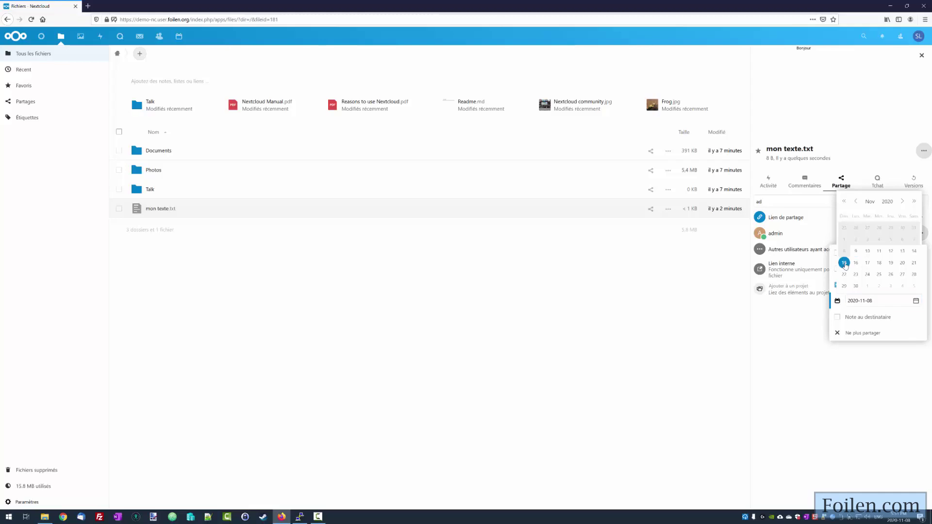
pyautogui.click(868, 301)
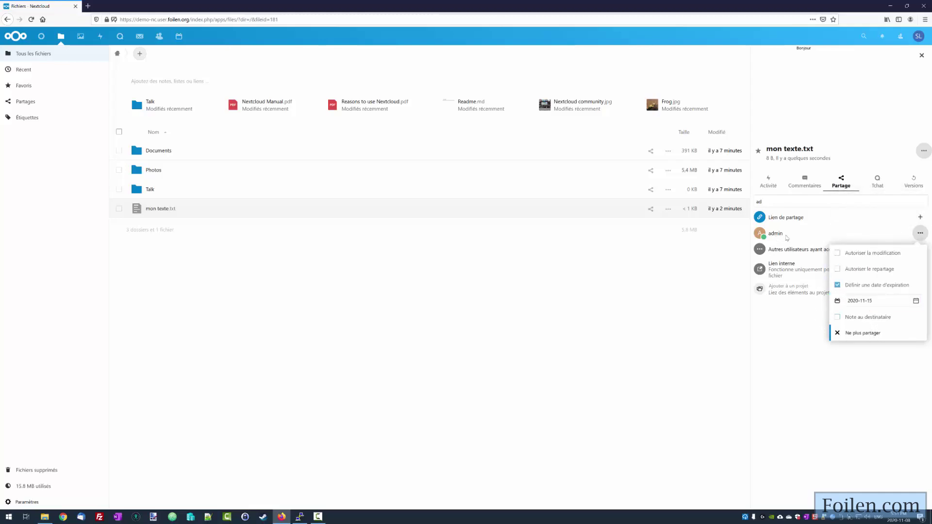
pyautogui.click(874, 301)
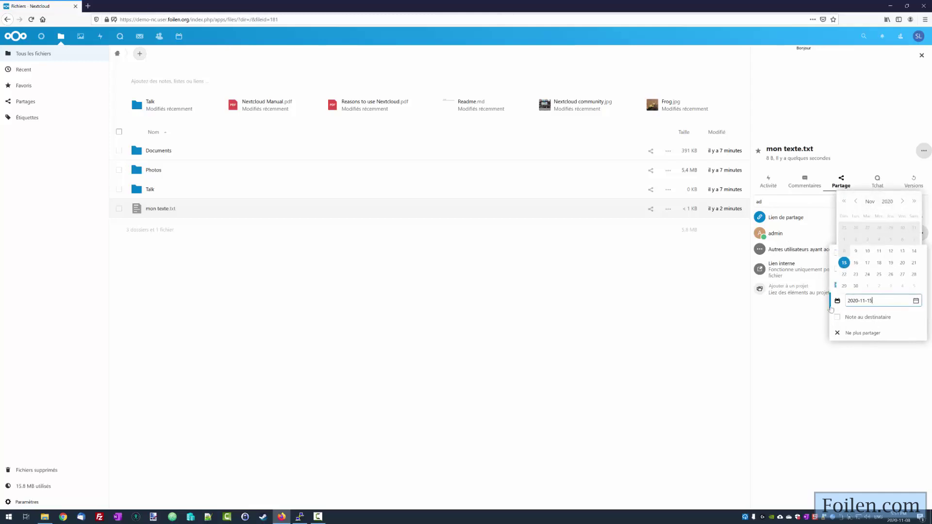
pyautogui.click(805, 326)
pyautogui.click(792, 325)
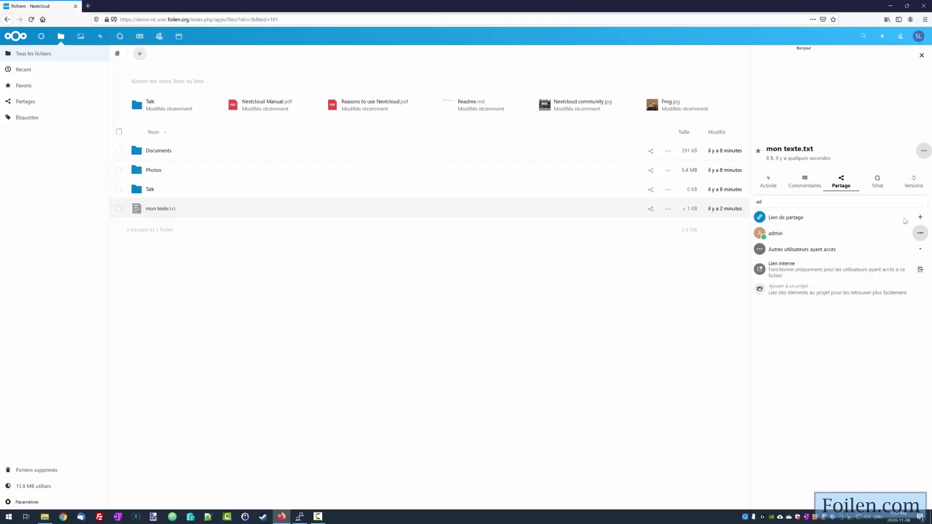
# - Create a public share link for mon texte.txt, copy it, and review its options
pyautogui.click(920, 217)
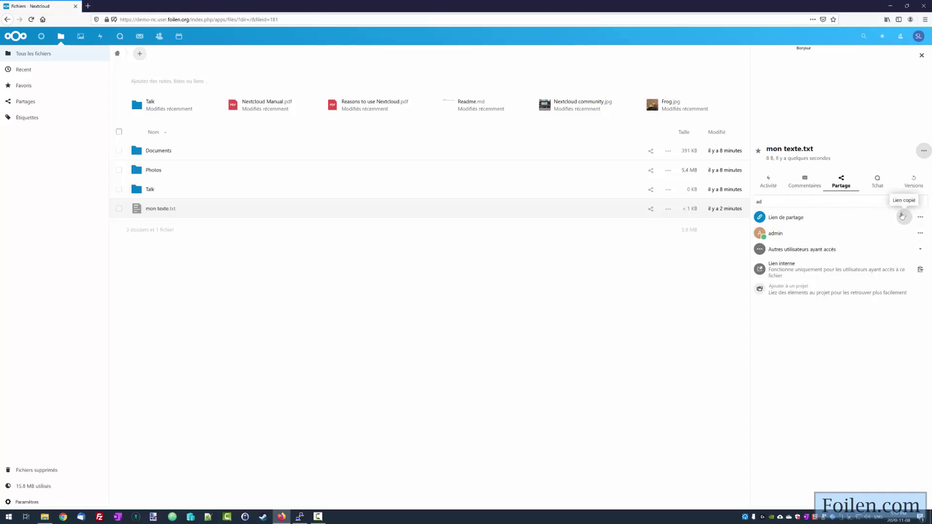
pyautogui.click(902, 216)
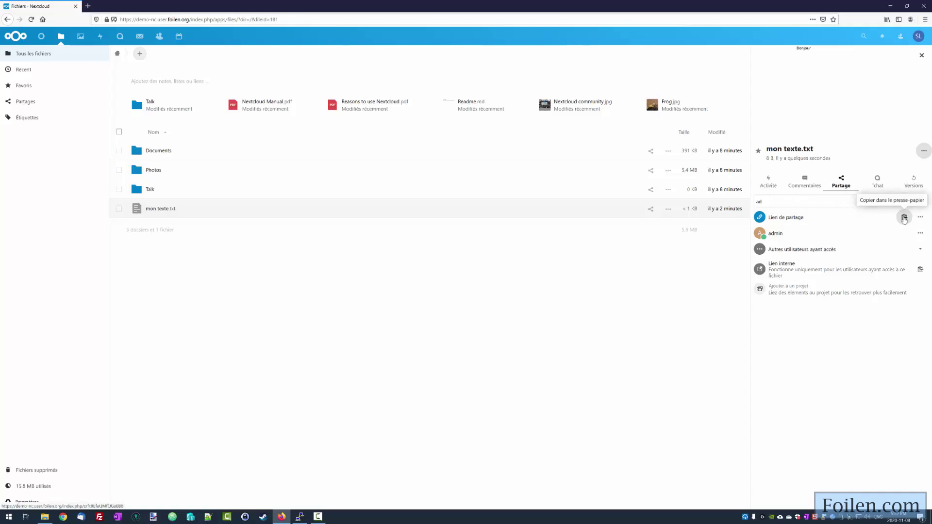
pyautogui.click(903, 223)
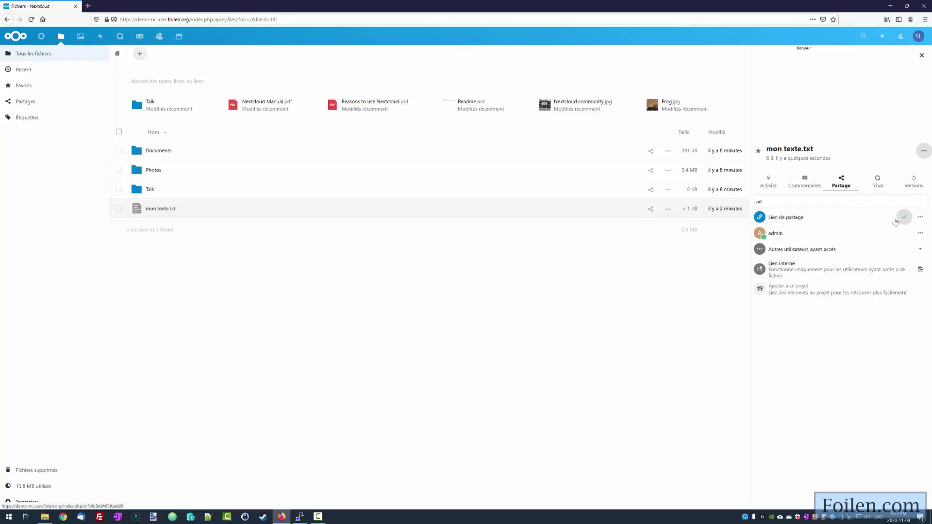
pyautogui.click(921, 217)
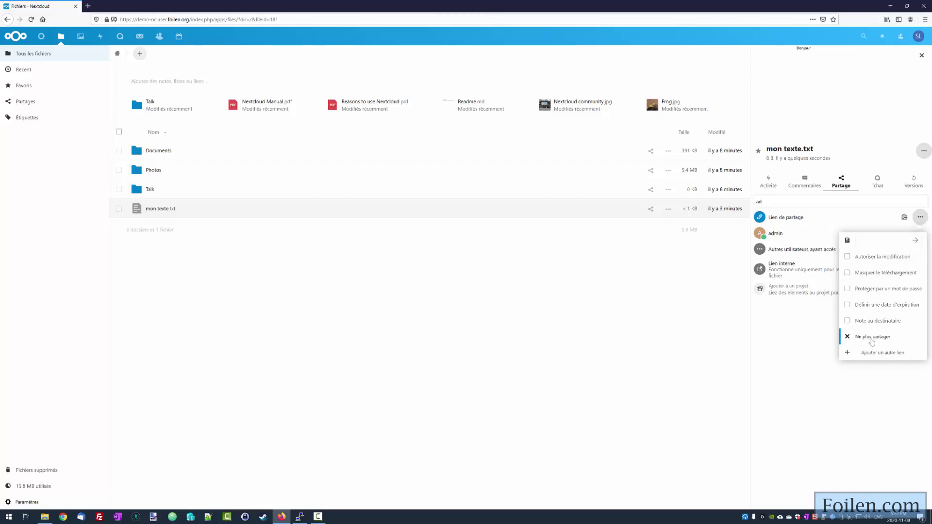
pyautogui.click(790, 324)
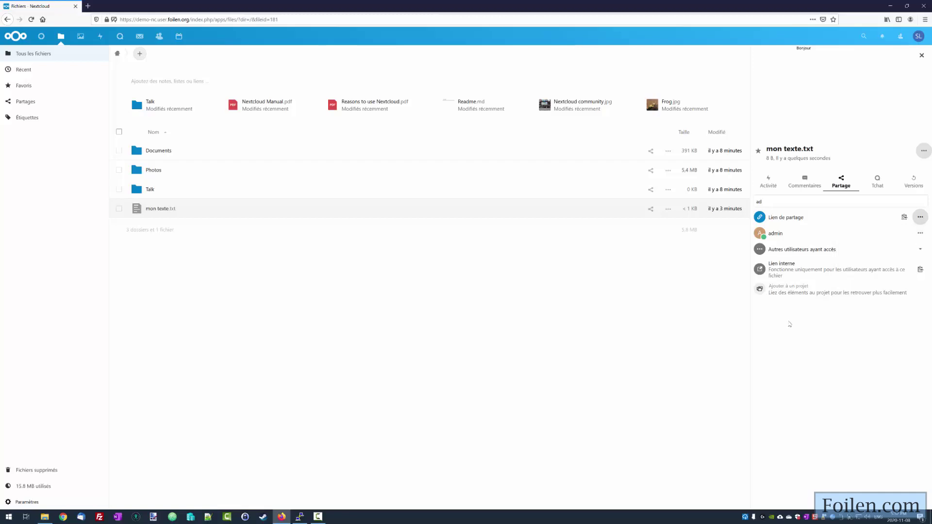
pyautogui.click(925, 19)
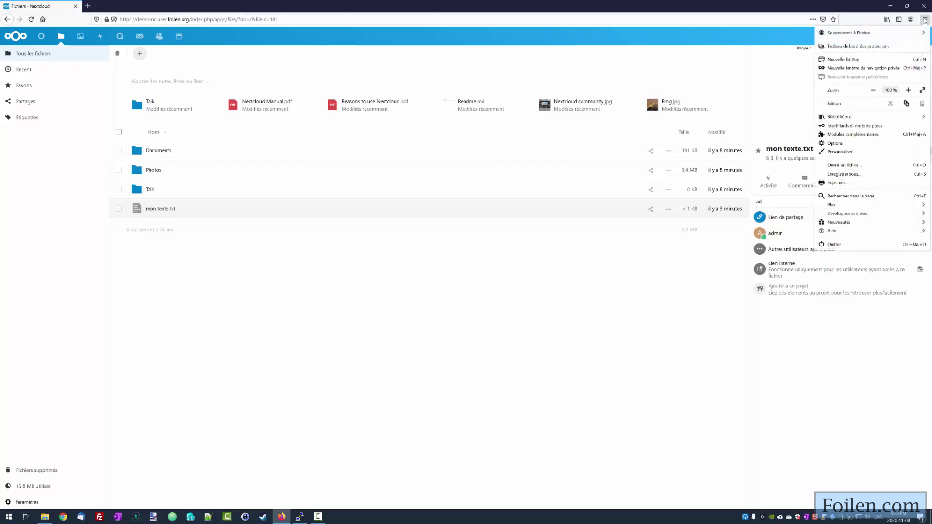
# - In a Firefox private window, go to the demo server and paste the copied share link
pyautogui.click(843, 69)
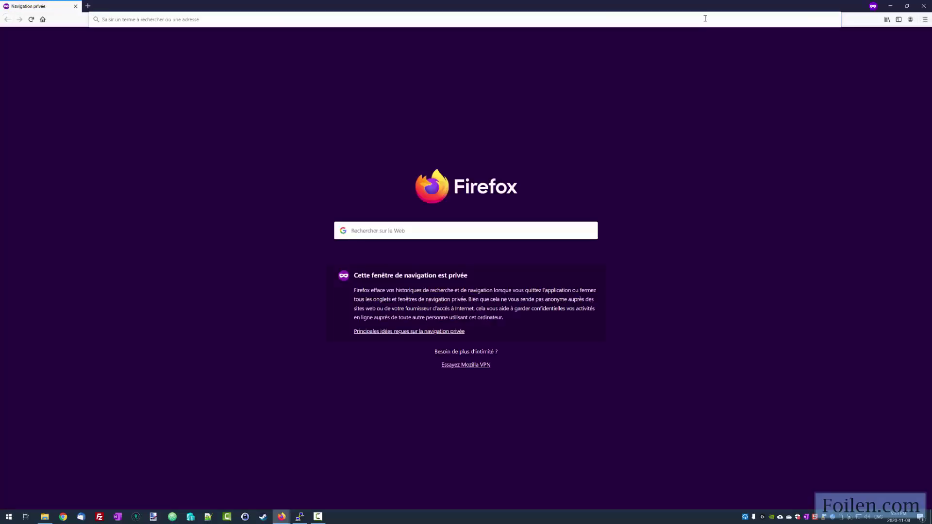
pyautogui.write('demo-nc.user.foilen.org/')
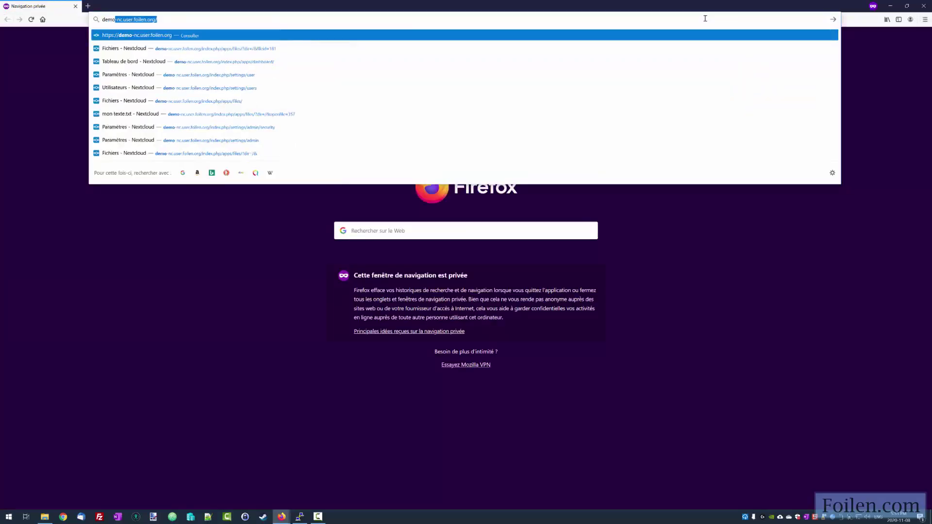
pyautogui.press('Return')
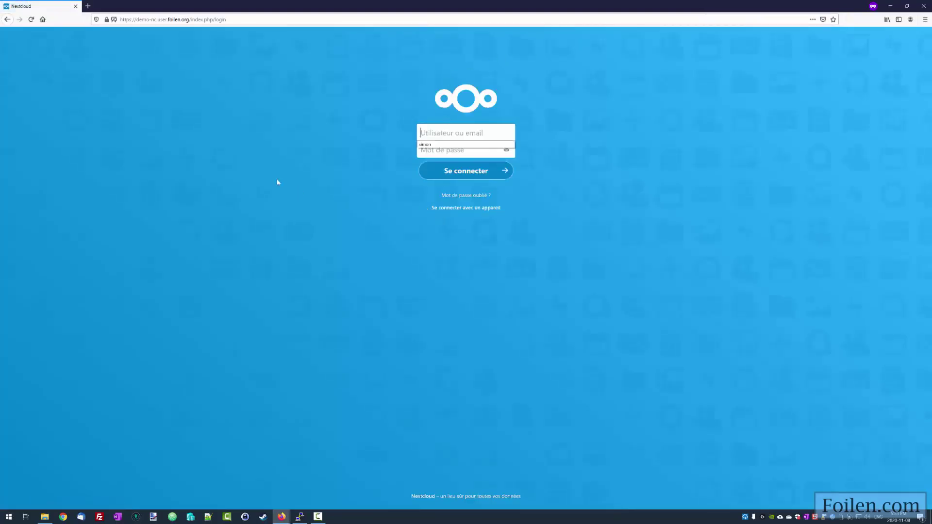
pyautogui.click(249, 19)
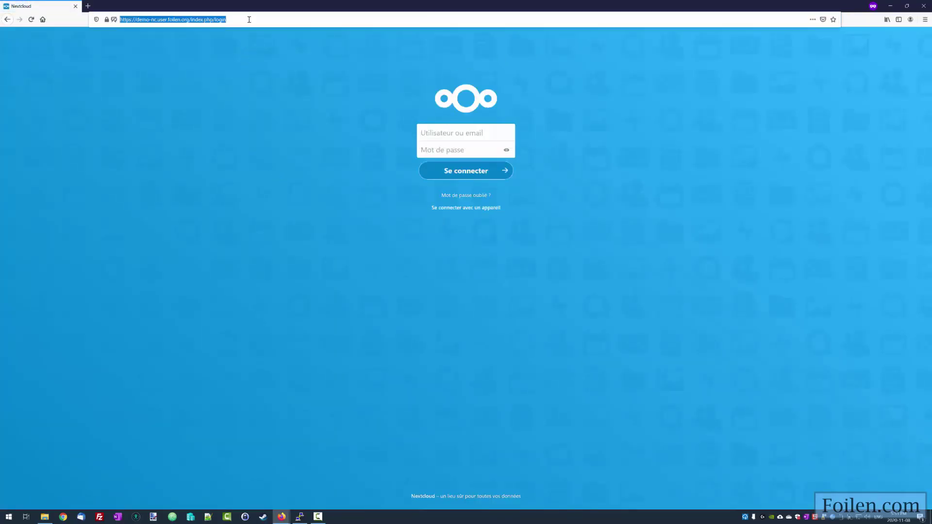
pyautogui.hotkey('ctrl', 'v')
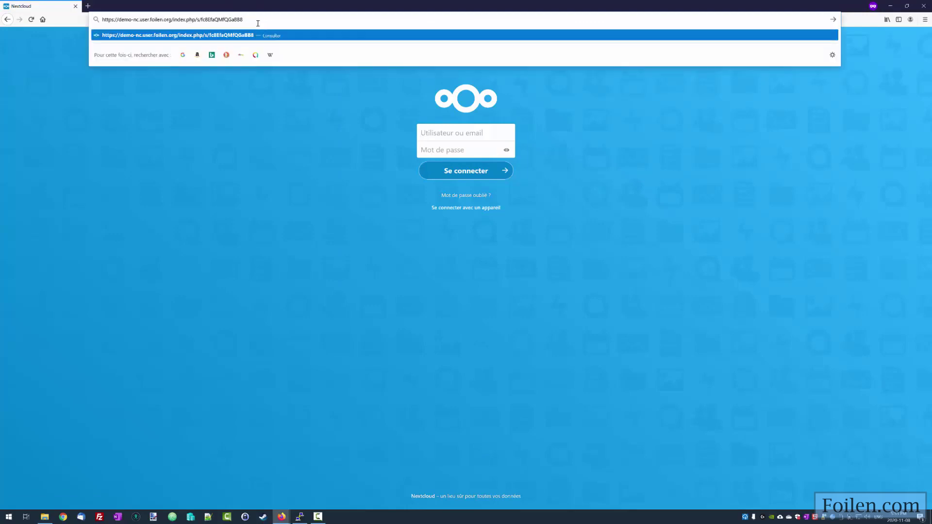
pyautogui.moveTo(197, 19); pyautogui.dragTo(240, 18)
pyautogui.doubleClick(233, 20)
# - Load the public share page and select the shared text 'Bonjour'
pyautogui.click(250, 19)
pyautogui.press('Return')
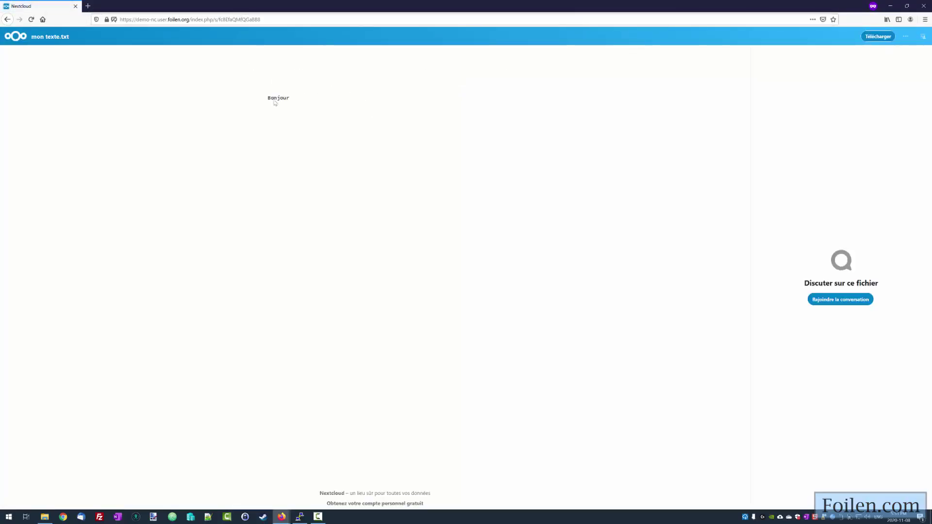
pyautogui.moveTo(264, 98); pyautogui.dragTo(290, 99)
pyautogui.click(302, 108)
# - Back in the logged-in Files view, create a new folder named 'drop' in the root folder
pyautogui.click(890, 6)
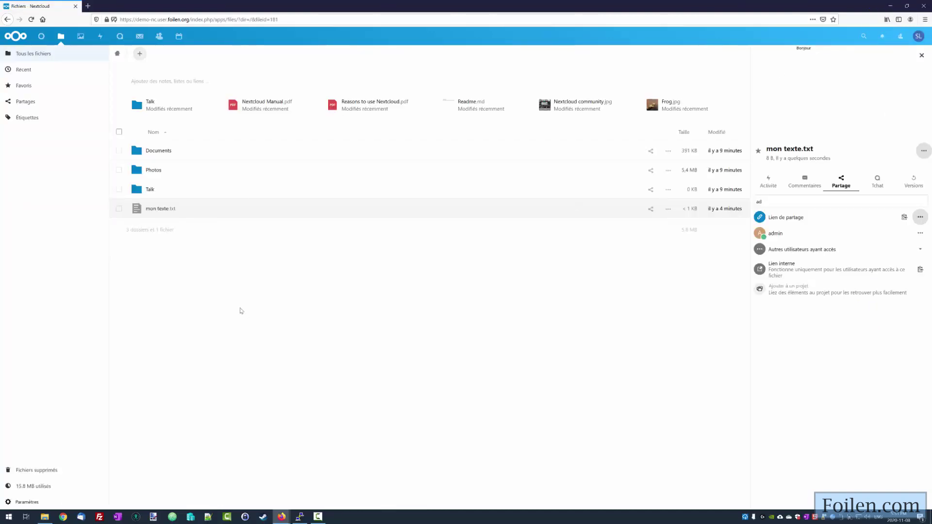
pyautogui.click(651, 190)
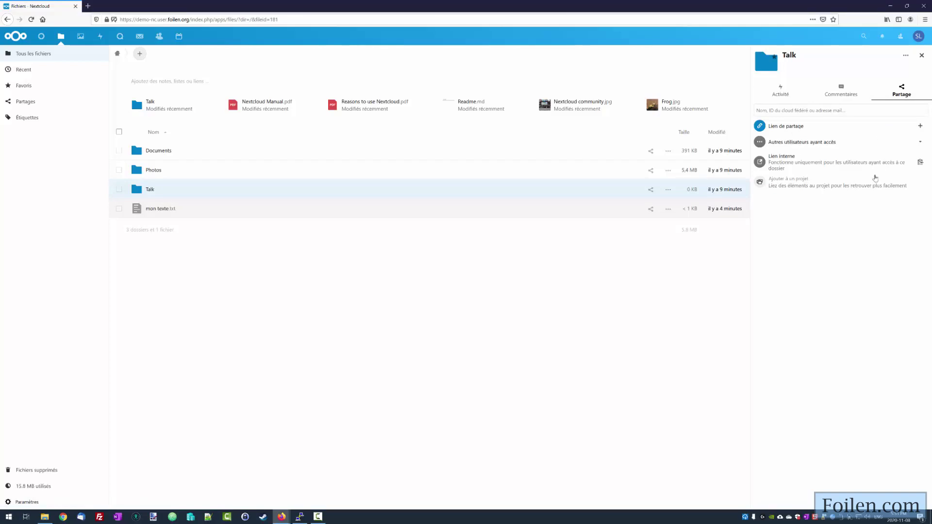
pyautogui.click(139, 53)
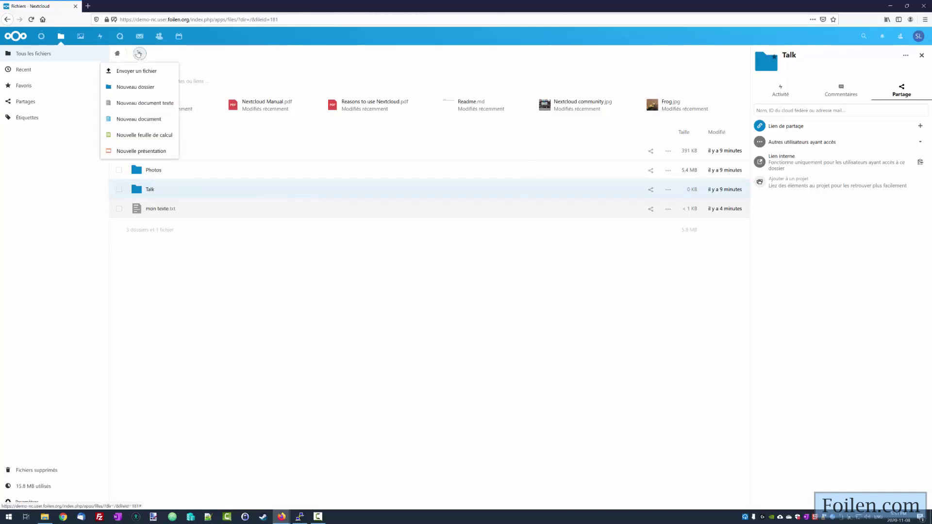
pyautogui.click(140, 88)
pyautogui.write('drop')
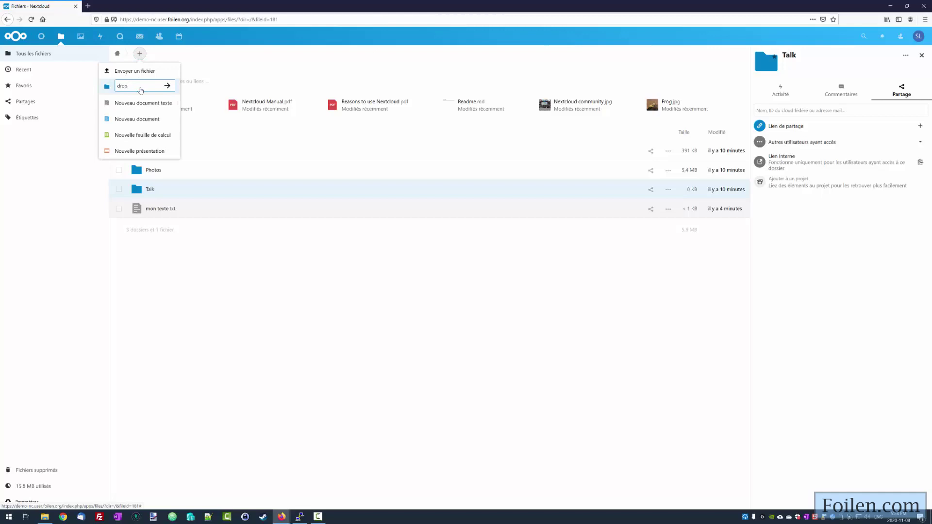
pyautogui.press('Return')
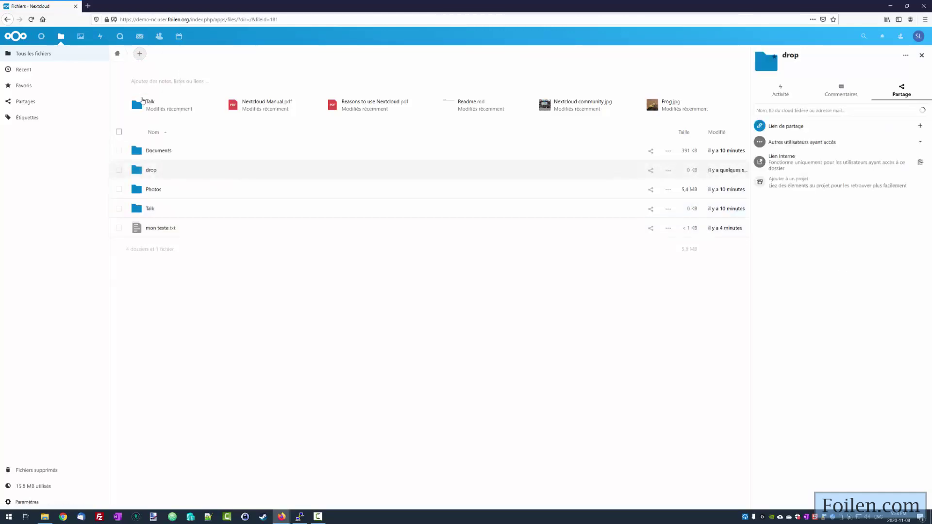
# - Add a public share link to drop and set it to Dépôt de fichier (envoi uniquement)
pyautogui.click(651, 172)
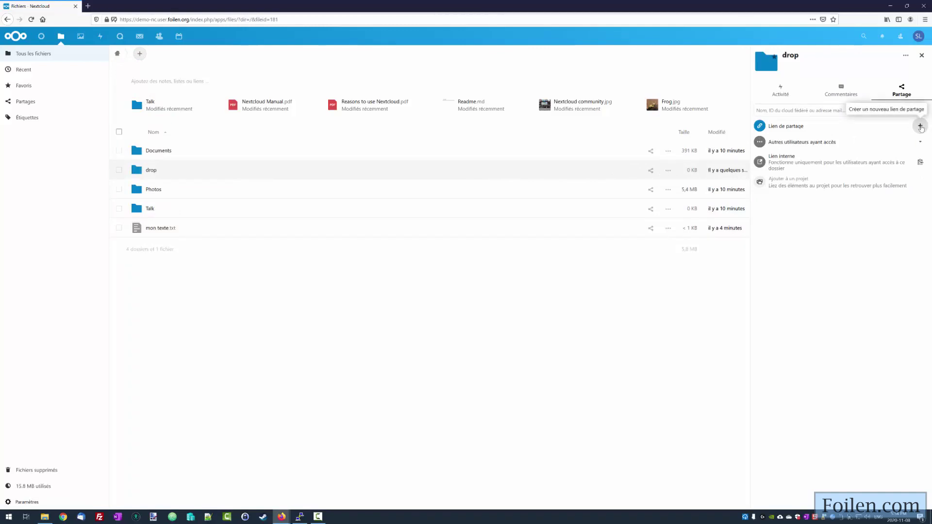
pyautogui.click(920, 126)
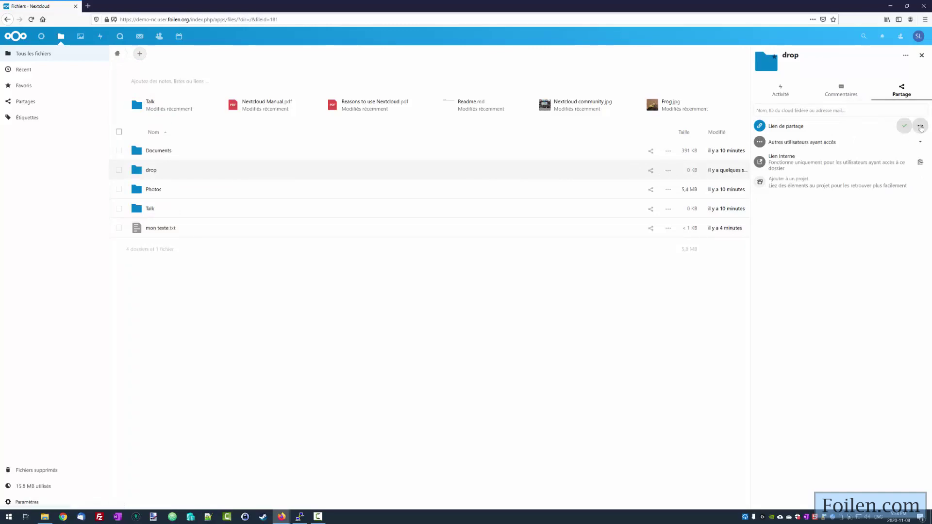
pyautogui.click(921, 127)
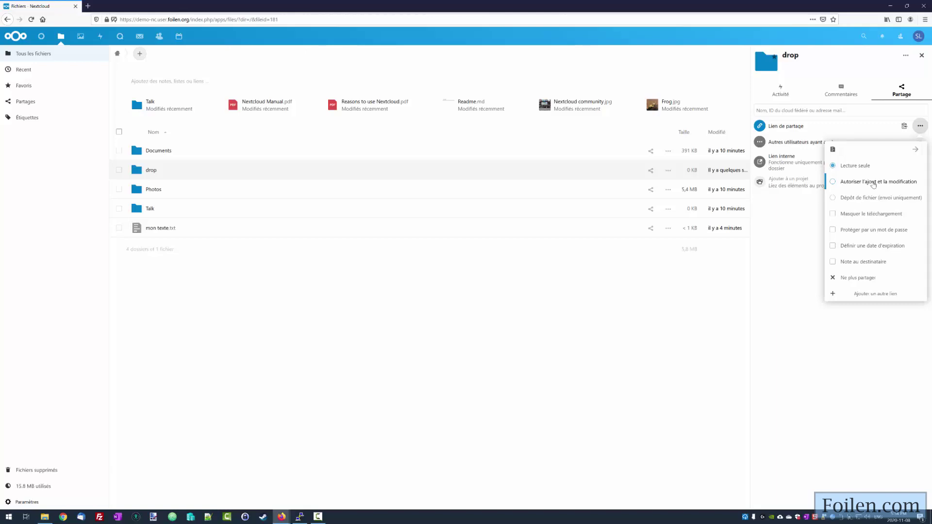
pyautogui.click(834, 199)
pyautogui.click(925, 19)
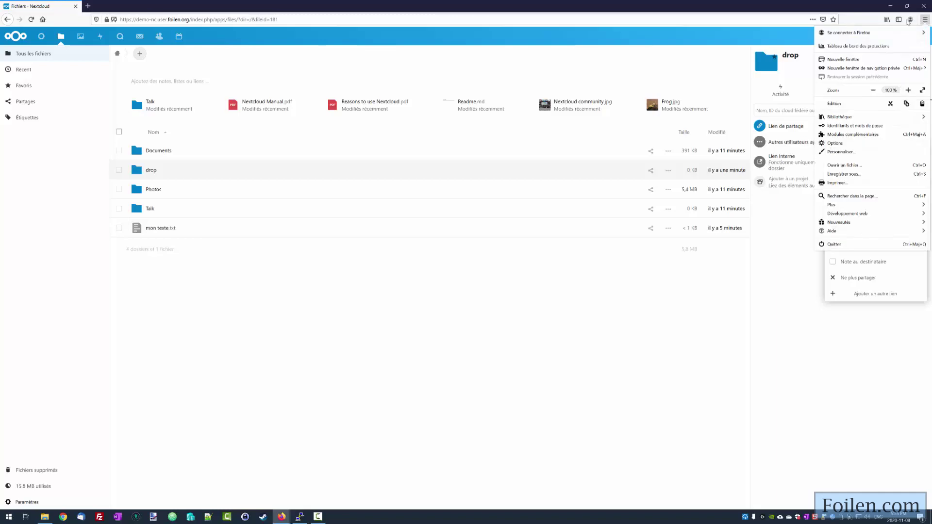
# - Load the drop share link in the private window and drag Untitled.jpg onto the upload page
pyautogui.click(281, 517)
pyautogui.click(305, 495)
pyautogui.click(197, 20)
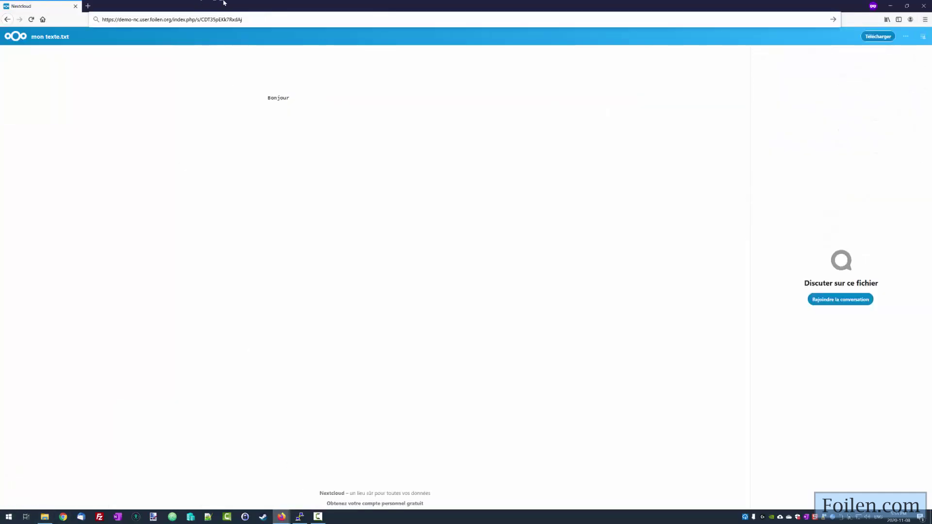
pyautogui.press('Return')
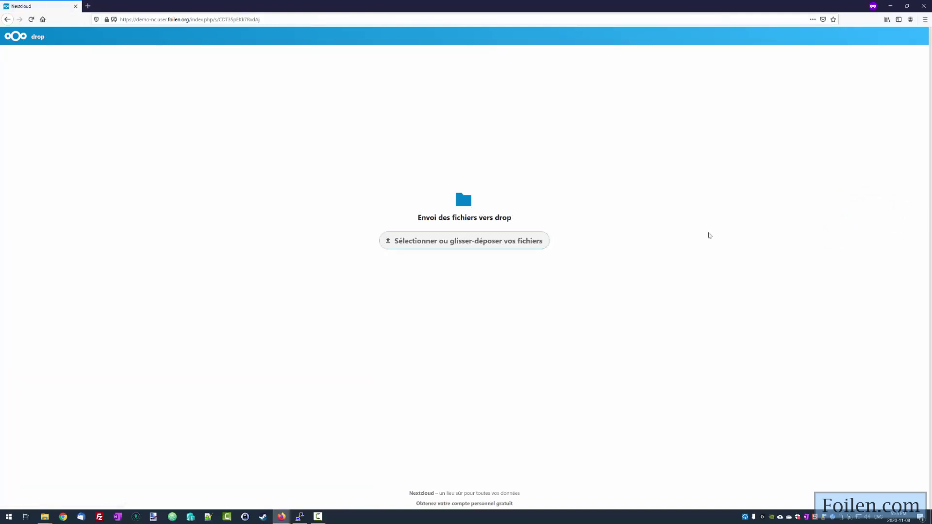
pyautogui.moveTo(931, 76); pyautogui.dragTo(603, 110)
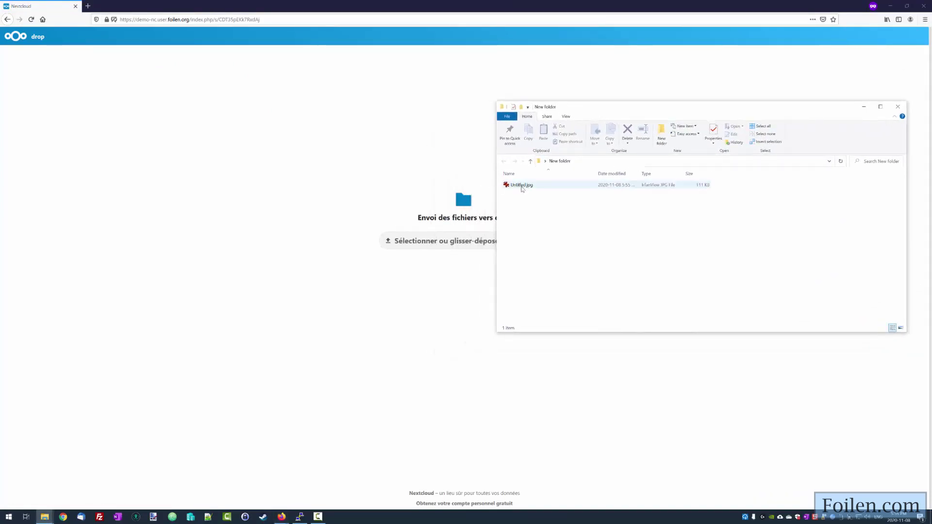
pyautogui.moveTo(523, 186); pyautogui.dragTo(456, 249)
# - Upload Untitled.jpg a second time through the file picker and reload the page
pyautogui.click(526, 14)
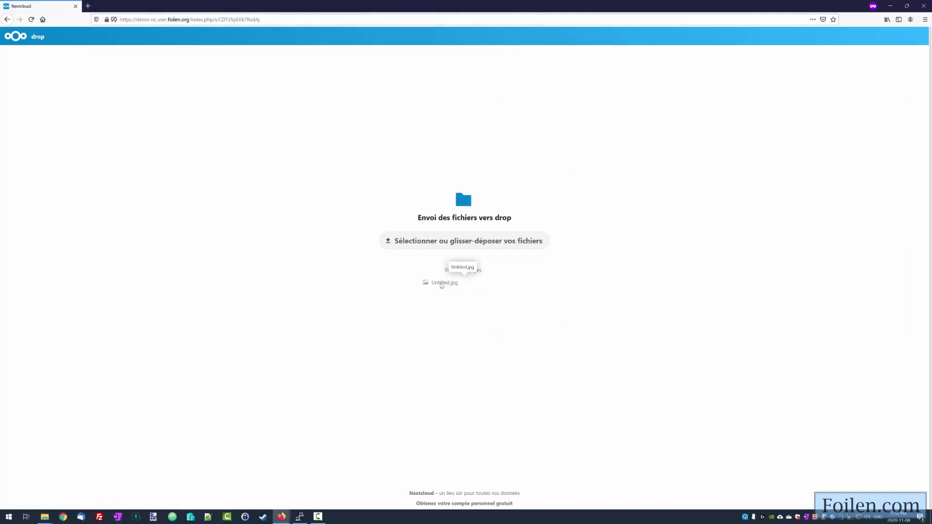
pyautogui.click(442, 283)
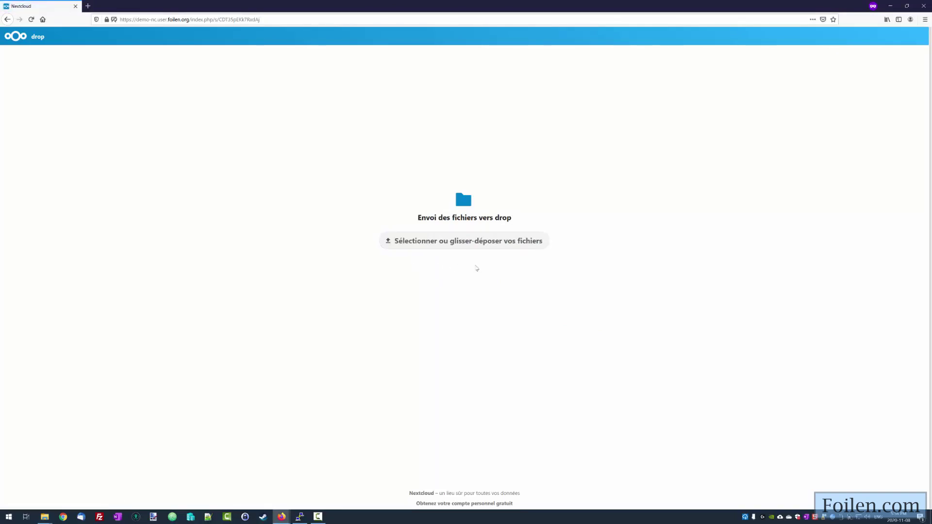
pyautogui.click(473, 239)
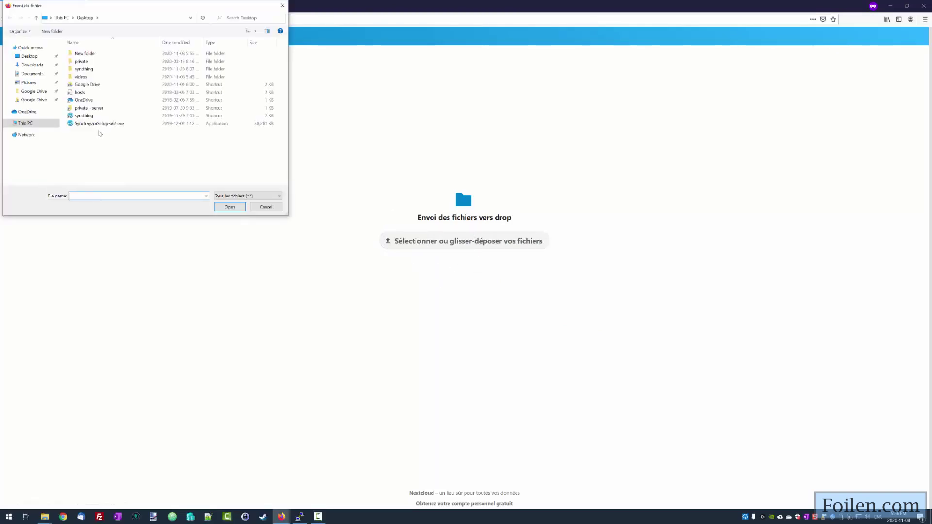
pyautogui.doubleClick(85, 54)
pyautogui.doubleClick(83, 61)
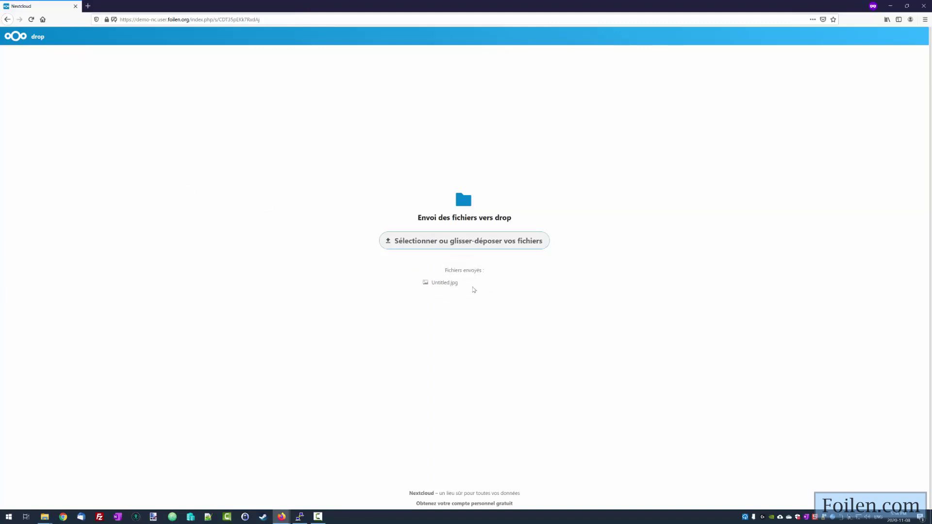
pyautogui.press('F5')
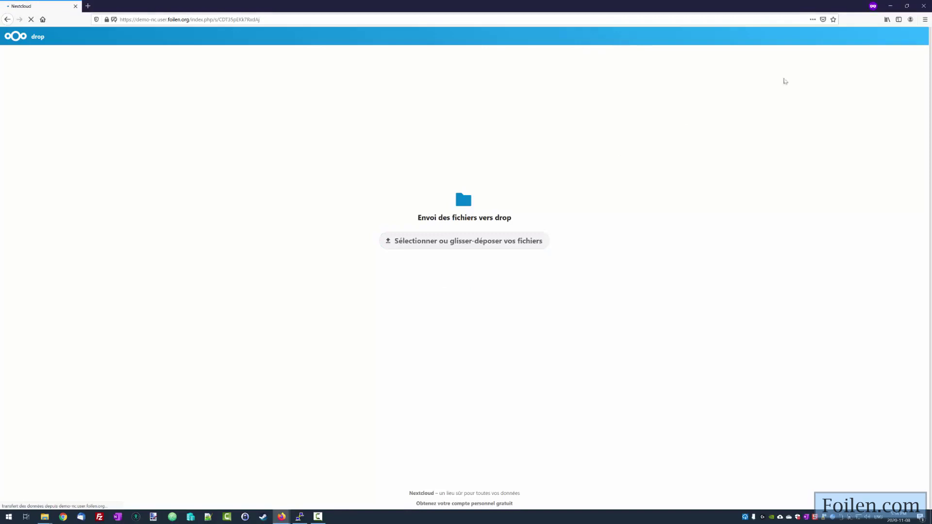
# - In the logged-in window, open drop and preview Untitled (2).jpg next to Untitled.jpg
pyautogui.click(890, 10)
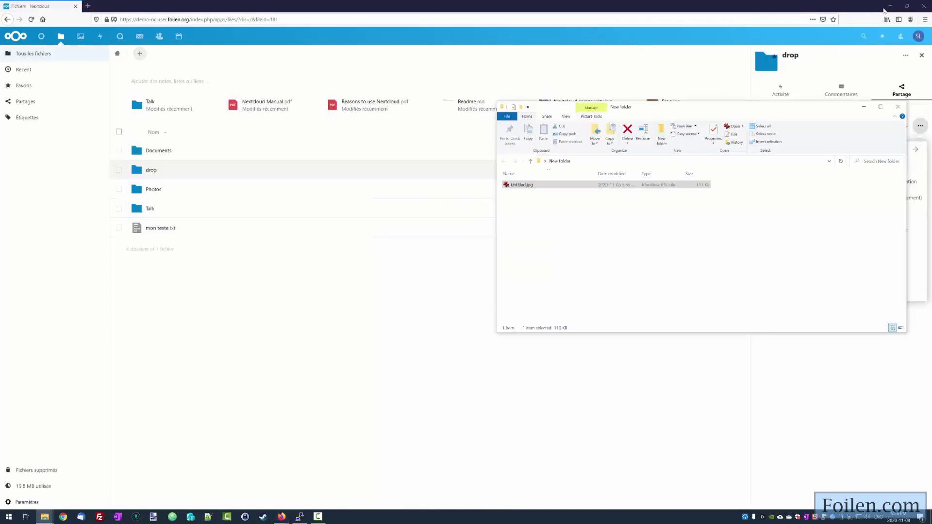
pyautogui.click(431, 256)
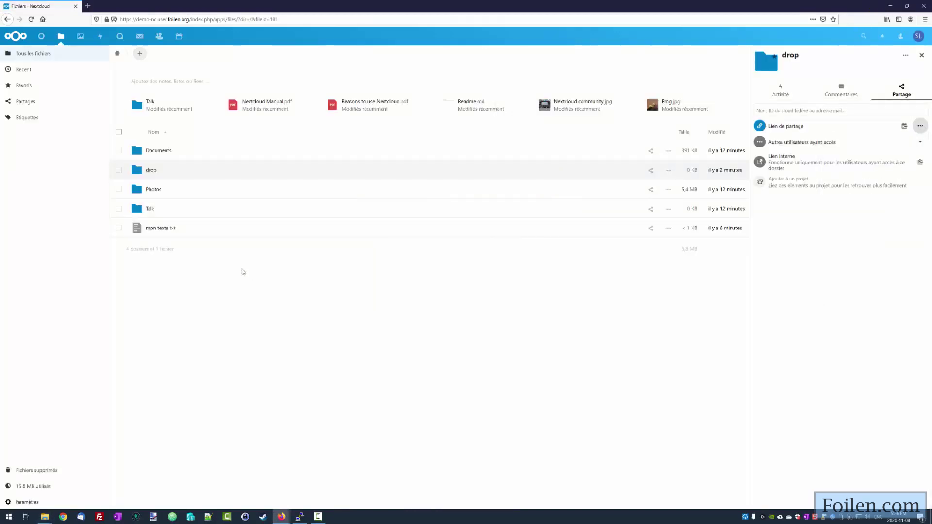
pyautogui.click(151, 171)
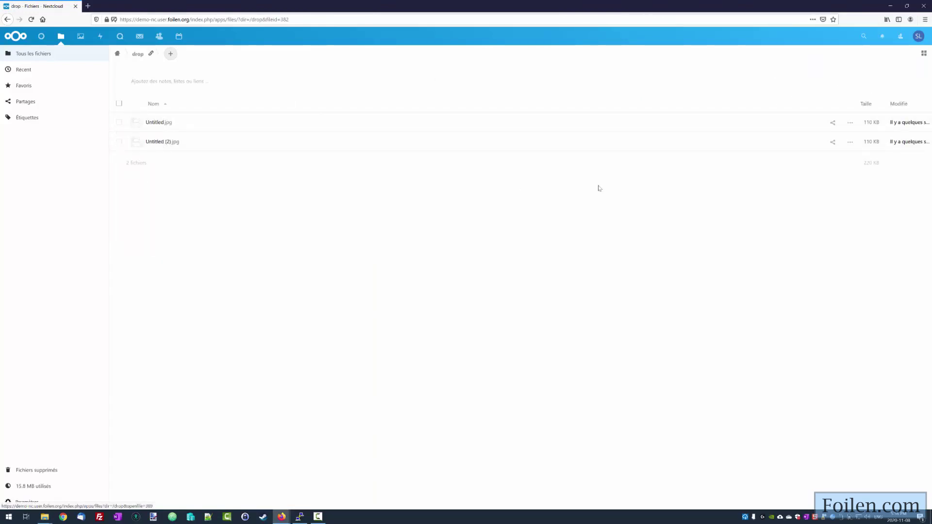
pyautogui.click(167, 144)
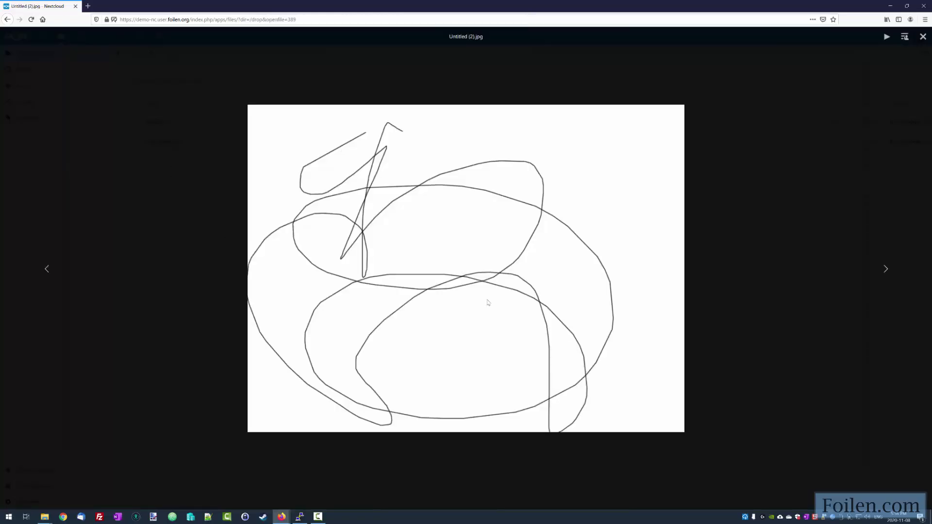
pyautogui.click(924, 37)
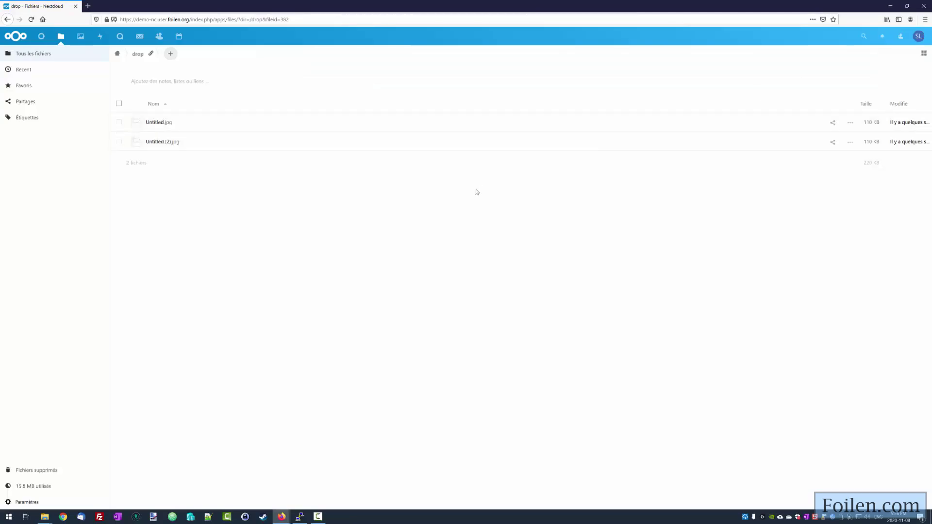